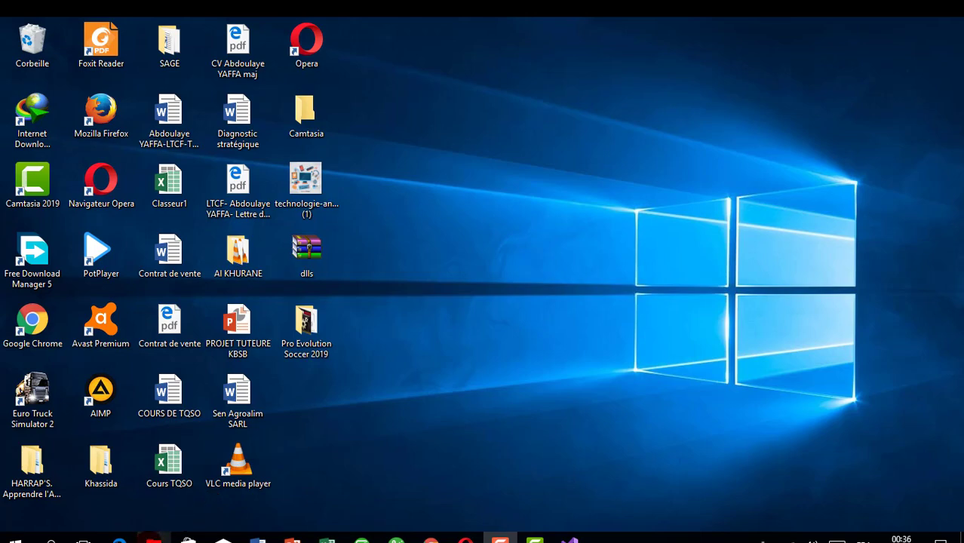
Open Computer Management (Gestion de l'ordinateur) from Ce PC and reposition its window over the drive list
click(153, 539)
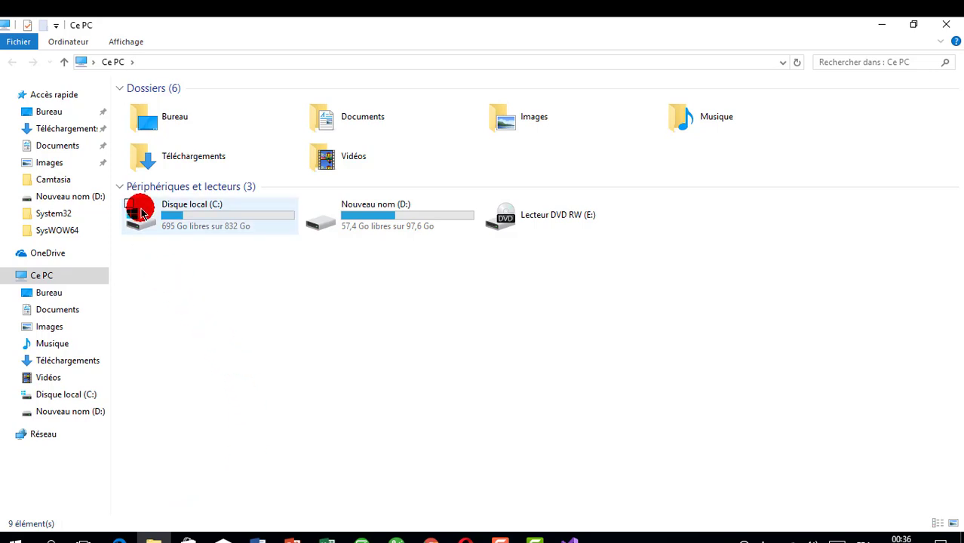
click(80, 44)
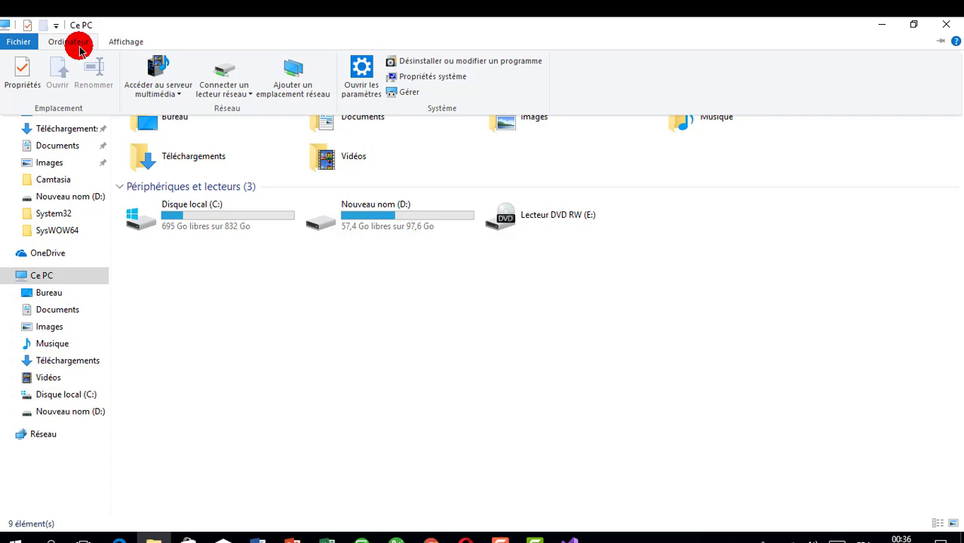
click(408, 94)
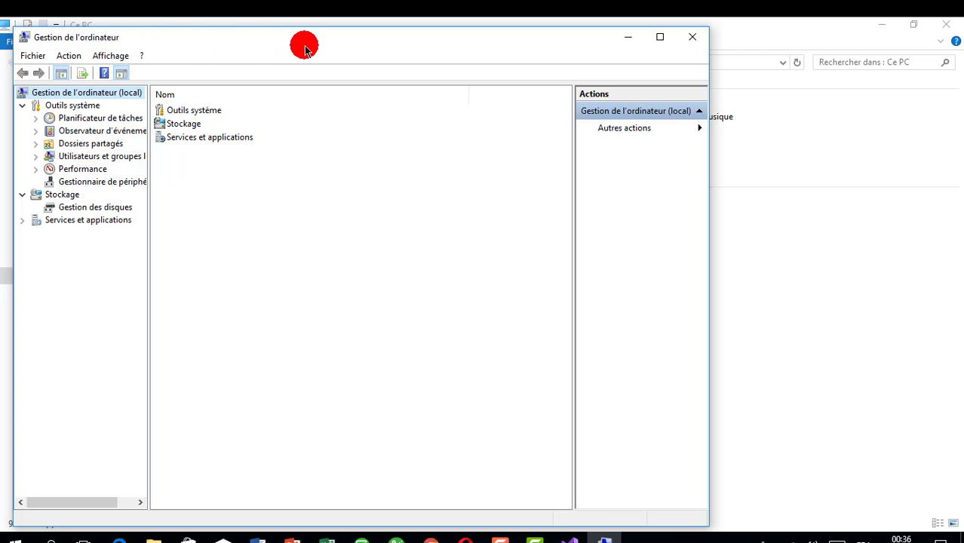
drag(306, 49, 395, 305)
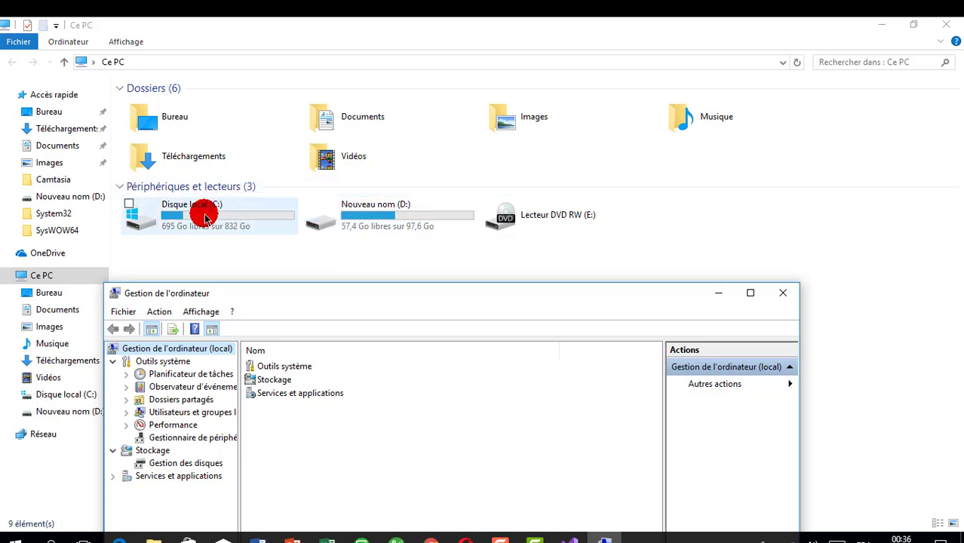
drag(329, 301, 321, 94)
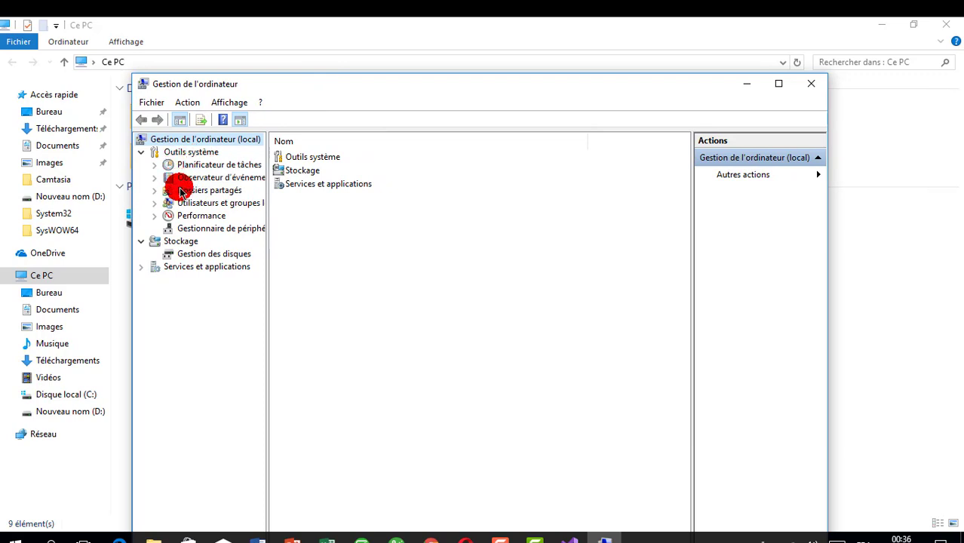
Show Disk Management (Gestion des disques) under the Stockage section
click(181, 241)
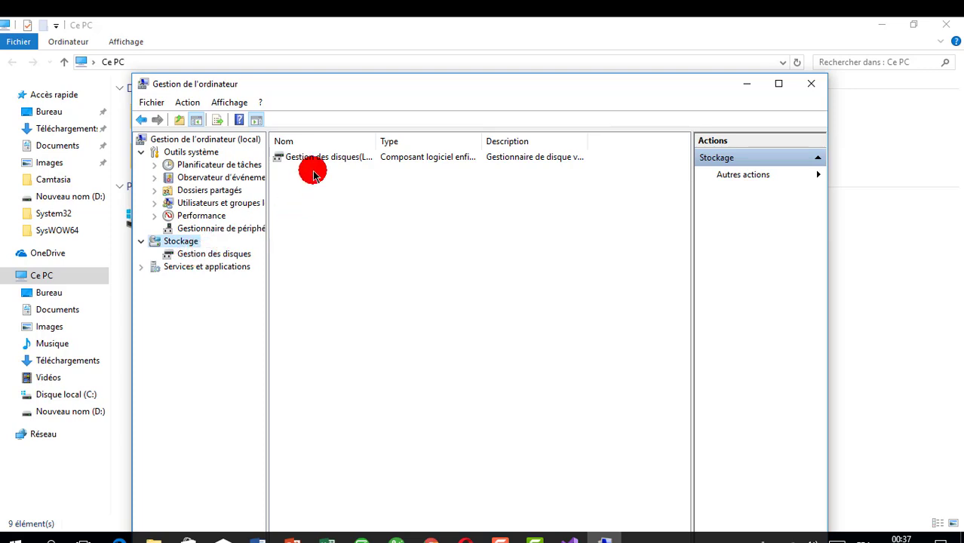
click(205, 255)
click(202, 256)
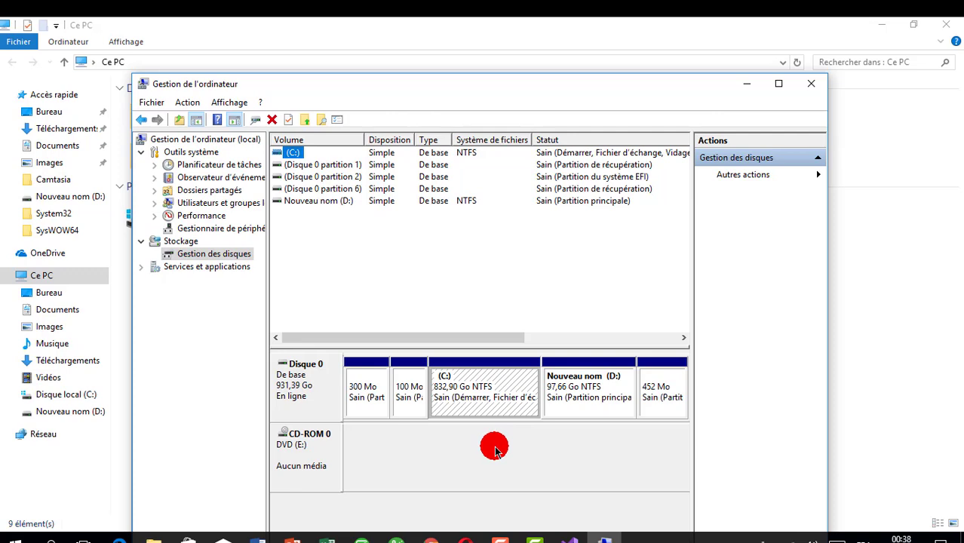
Start shrinking the C: volume on Disque 0 and enter 100000 MB as the amount of space to shrink
click(482, 406)
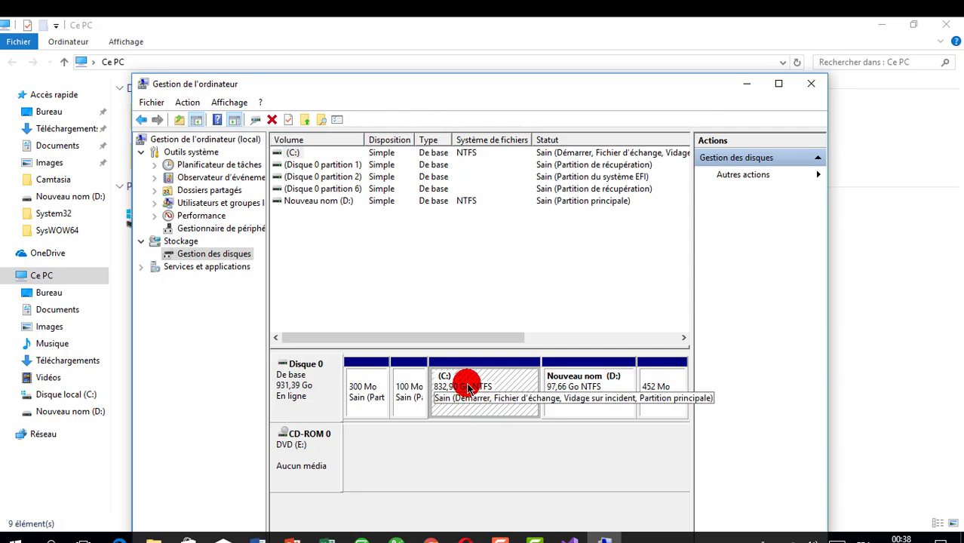
right_click(468, 388)
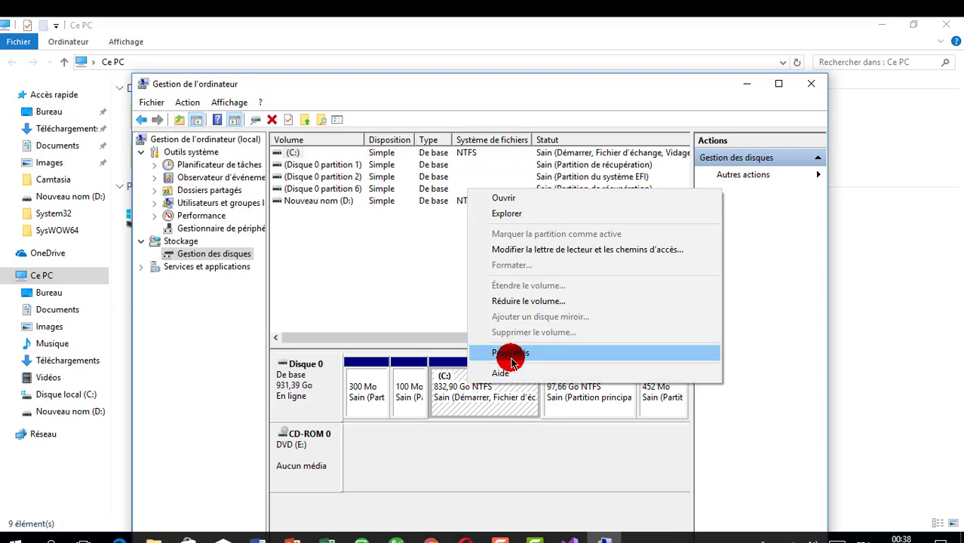
click(520, 305)
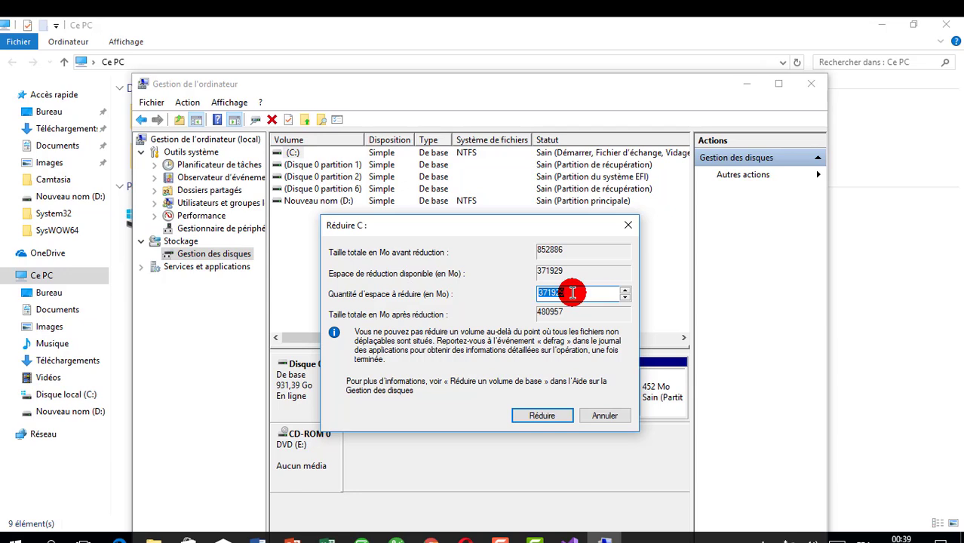
text(100)
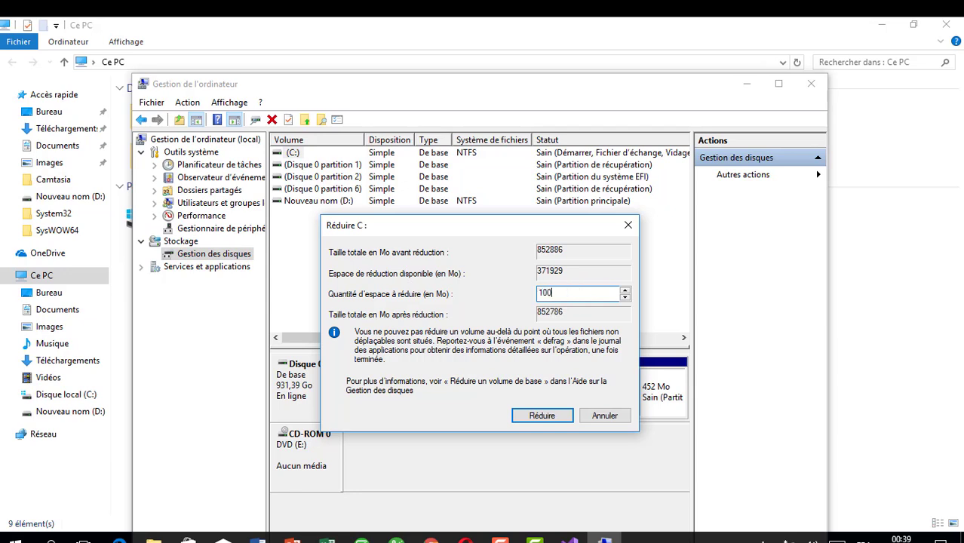
text(000)
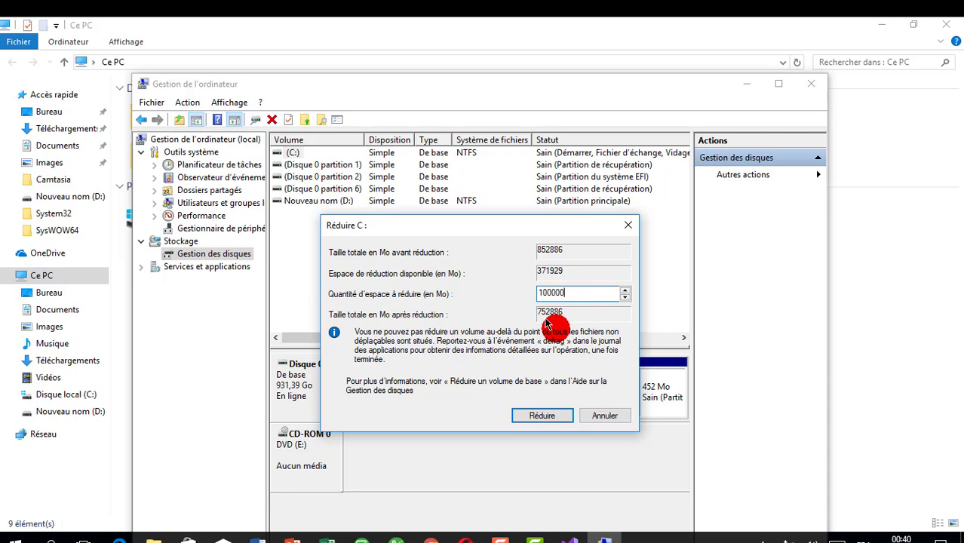
click(521, 409)
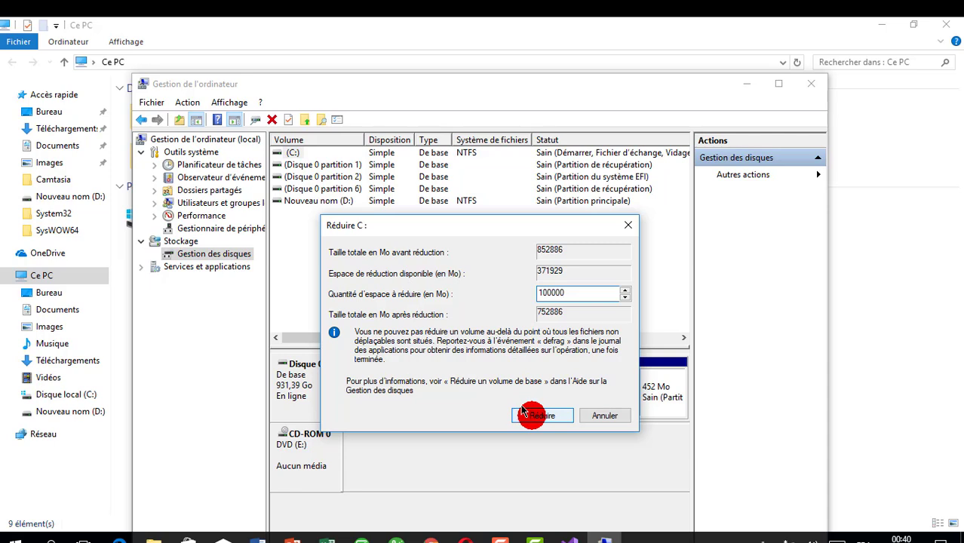
Change the shrink amount for C: to 105000 MB and shrink the volume
click(577, 297)
key(BackSpace)
key(BackSpace)
key(BackSpace)
key(BackSpace)
key(BackSpace)
text(05000)
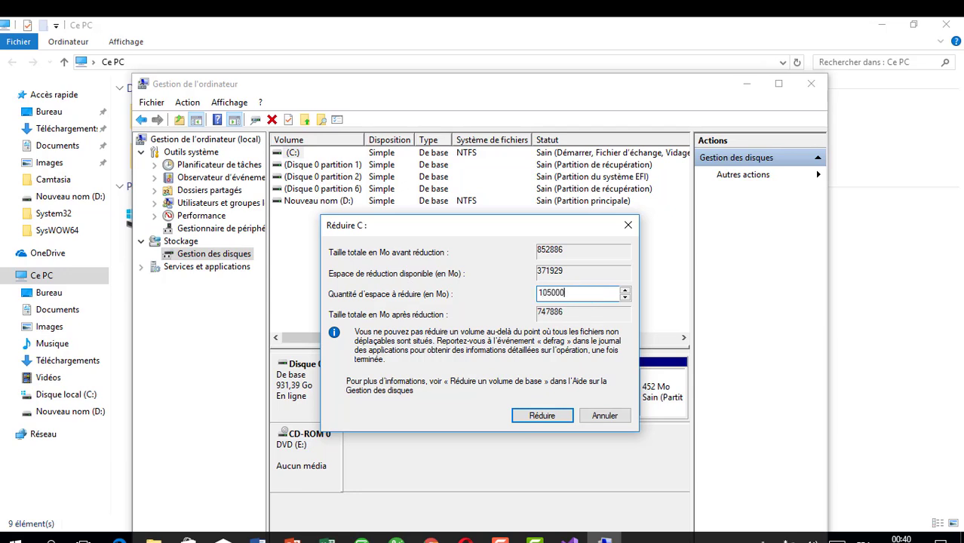
click(545, 417)
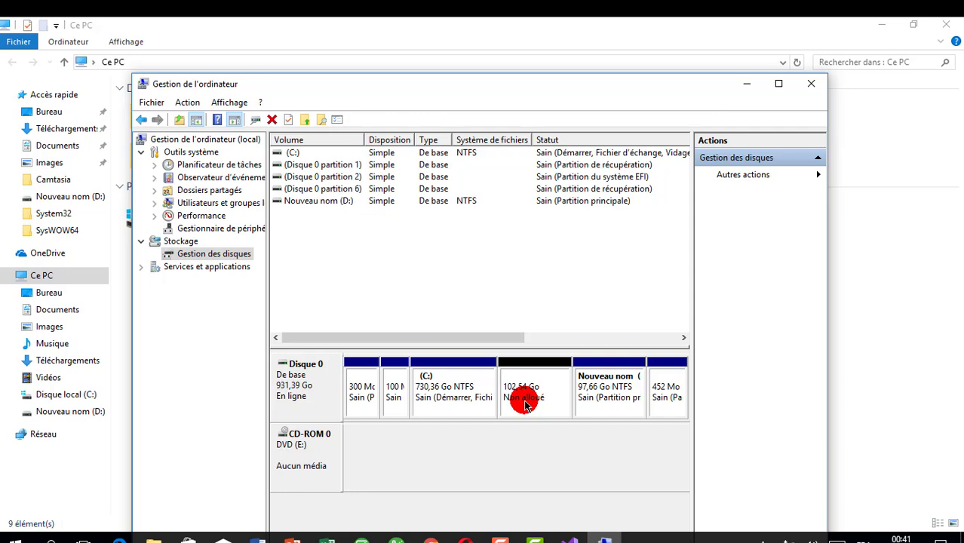
Start a new simple volume in the unallocated space, using the full 104999 MB and assigning drive letter F
right_click(526, 405)
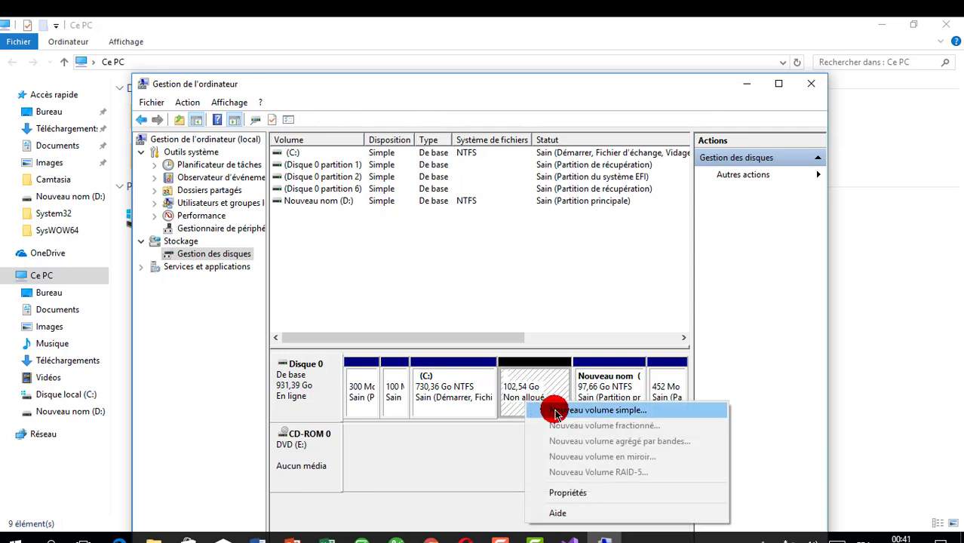
click(557, 415)
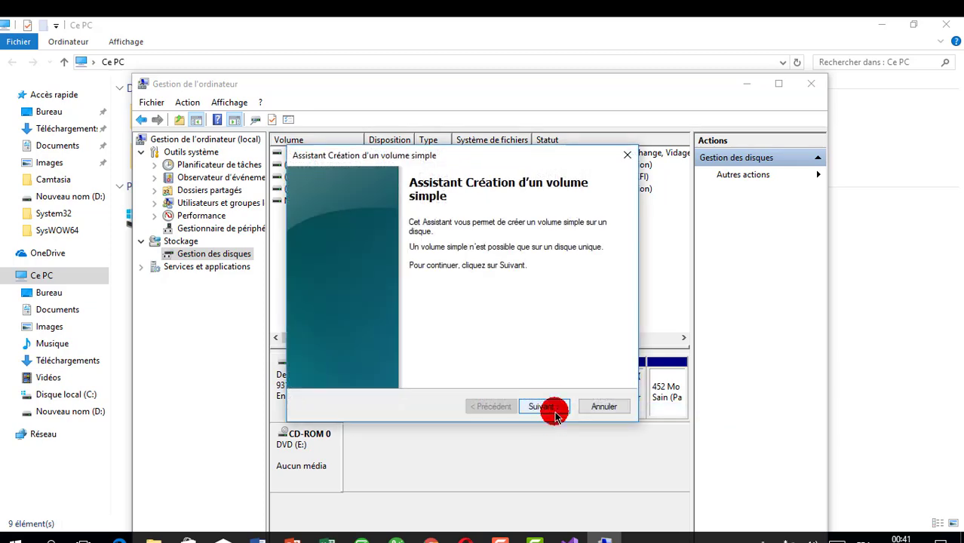
click(546, 408)
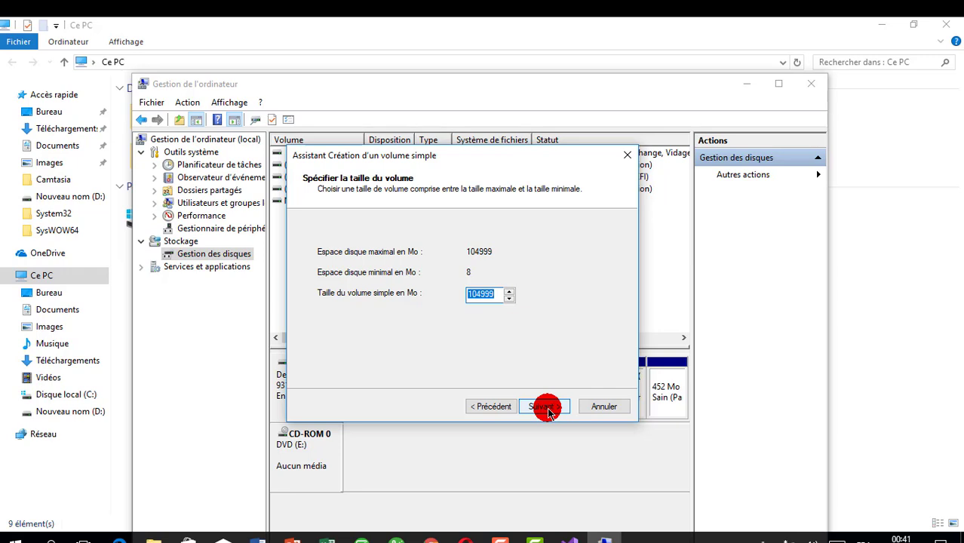
click(546, 409)
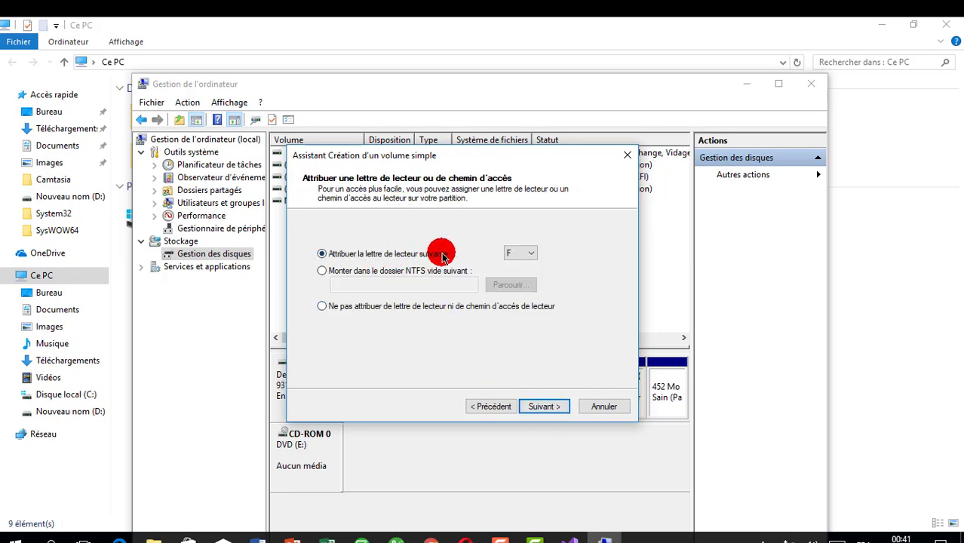
click(519, 255)
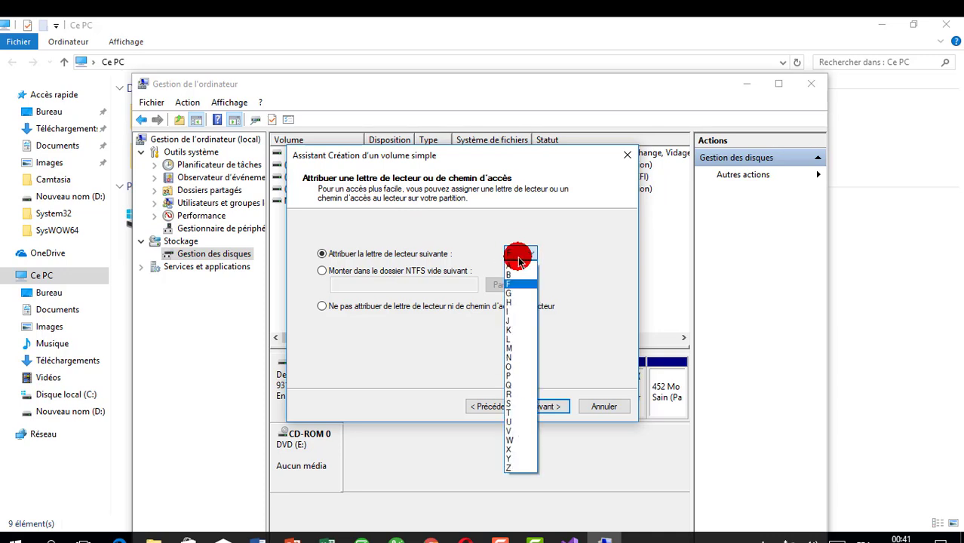
click(519, 256)
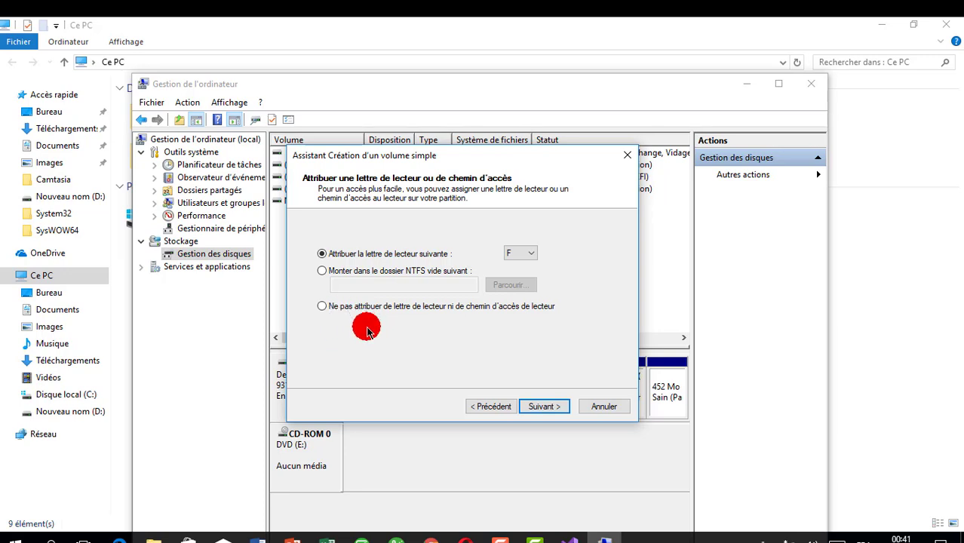
click(545, 407)
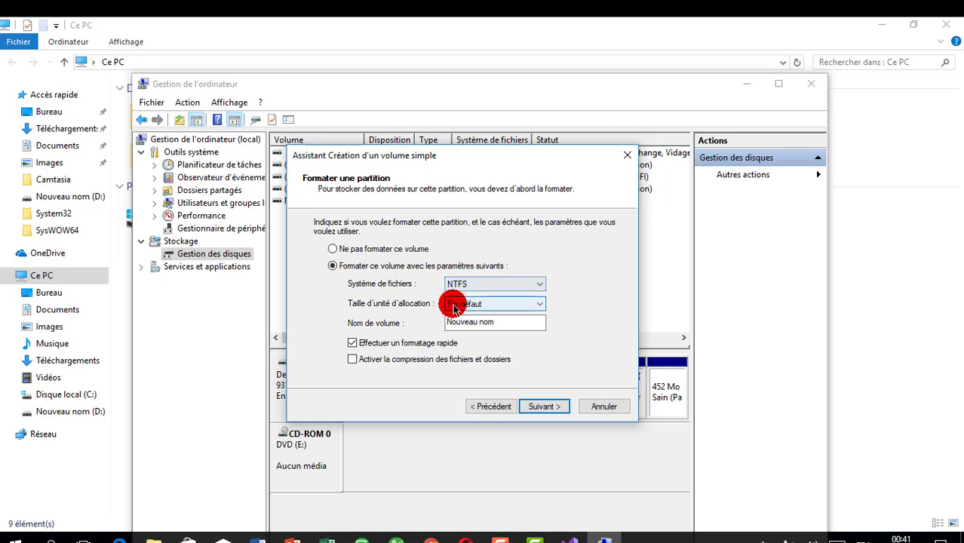
Choose NTFS with default allocation size, volume name Nouveau nom and quick format, and finish creating the volume
click(474, 285)
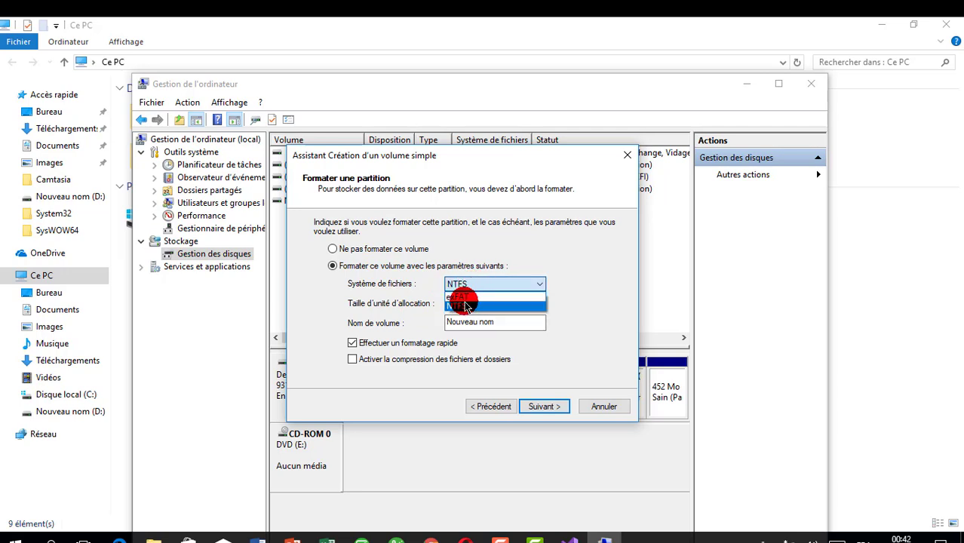
click(464, 306)
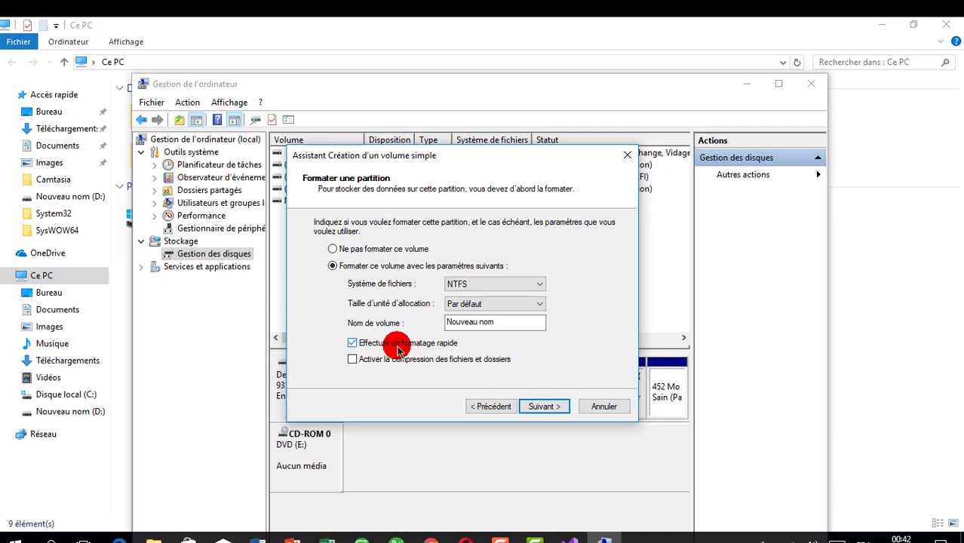
click(536, 405)
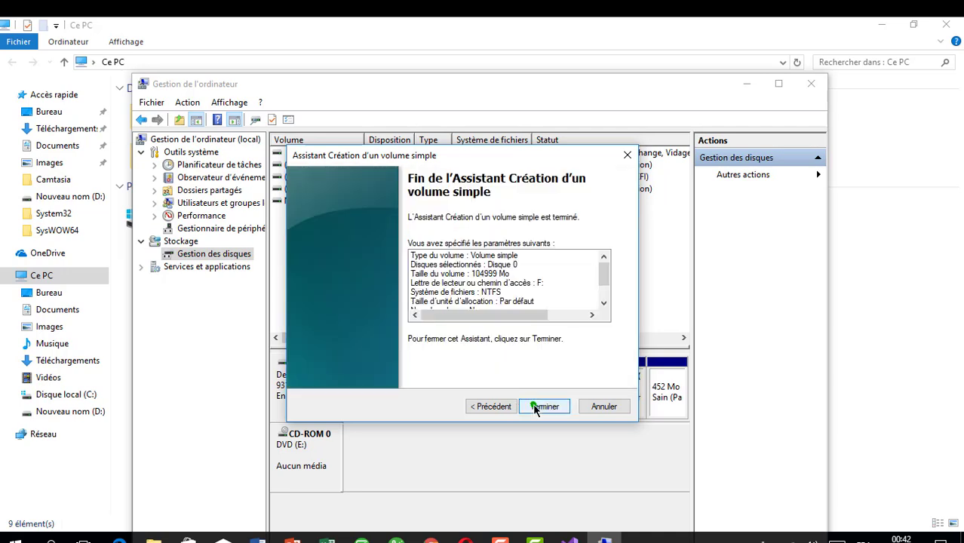
click(538, 407)
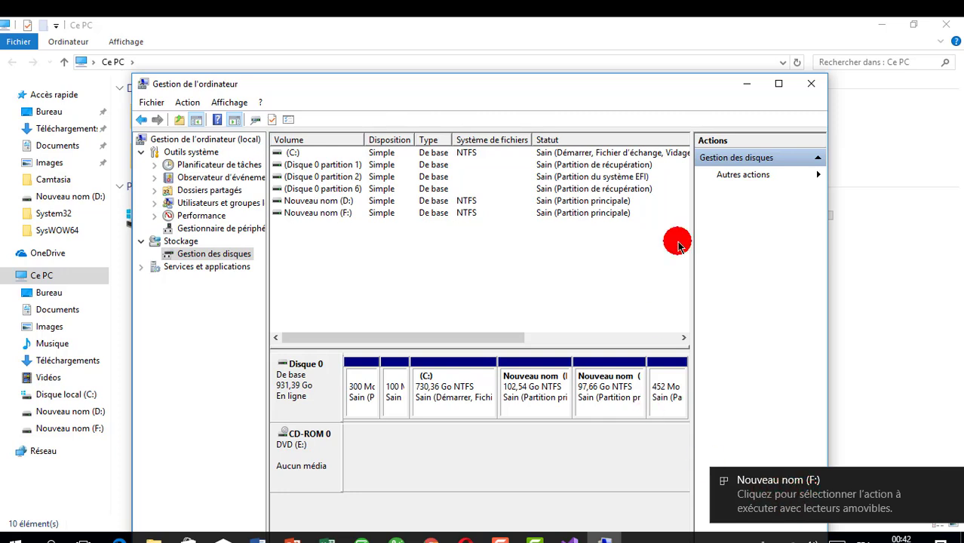
Close Computer Management and check the new F: drive's size and contents in Ce PC, returning to the drive list
click(810, 83)
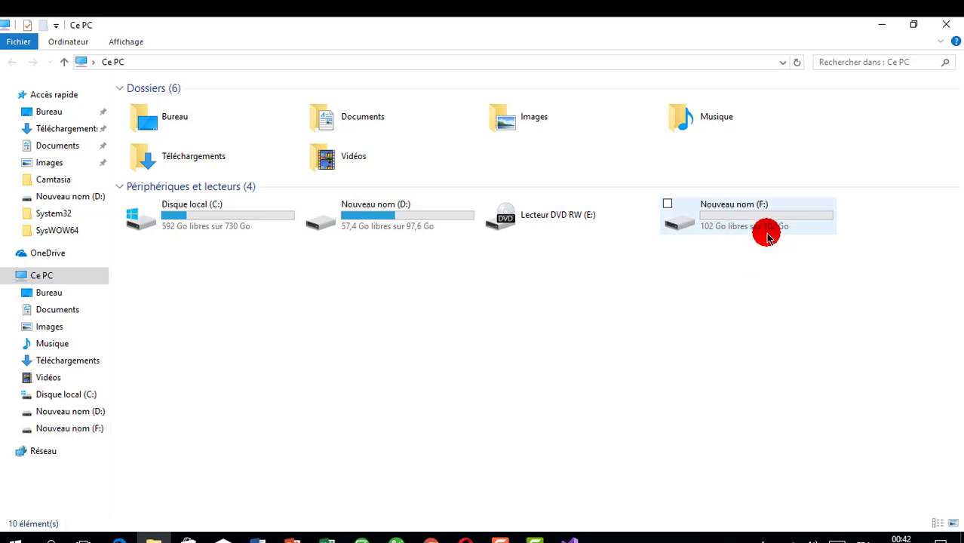
mouse_move(774, 226)
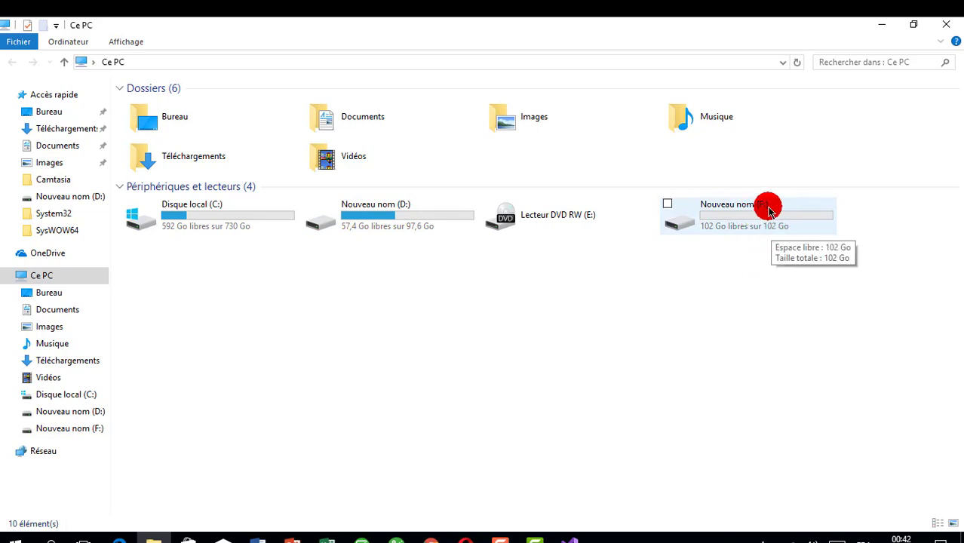
double_click(768, 215)
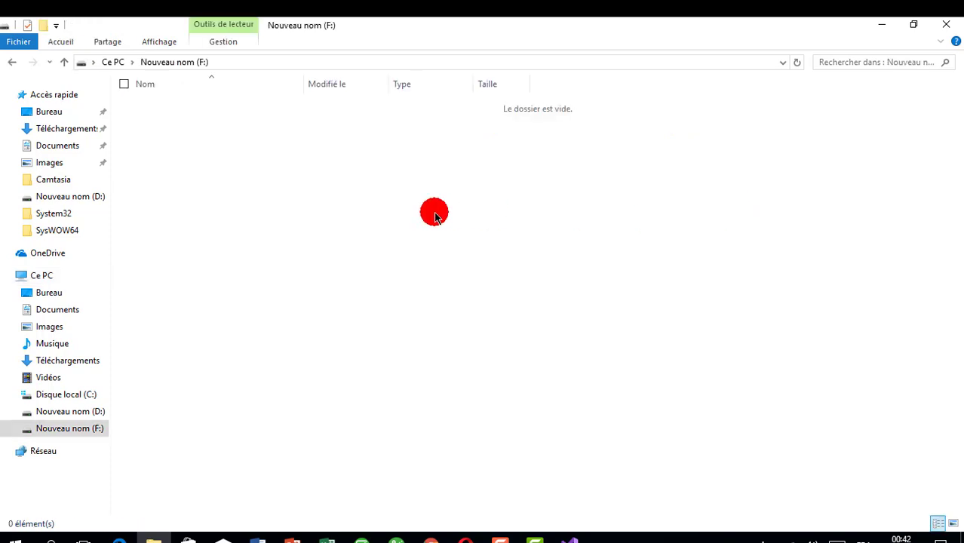
key(alt+Left)
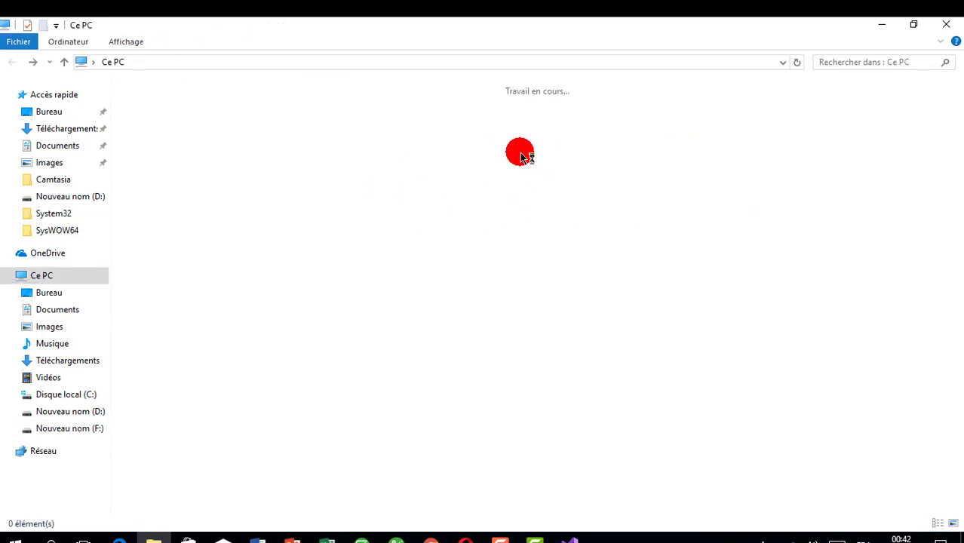